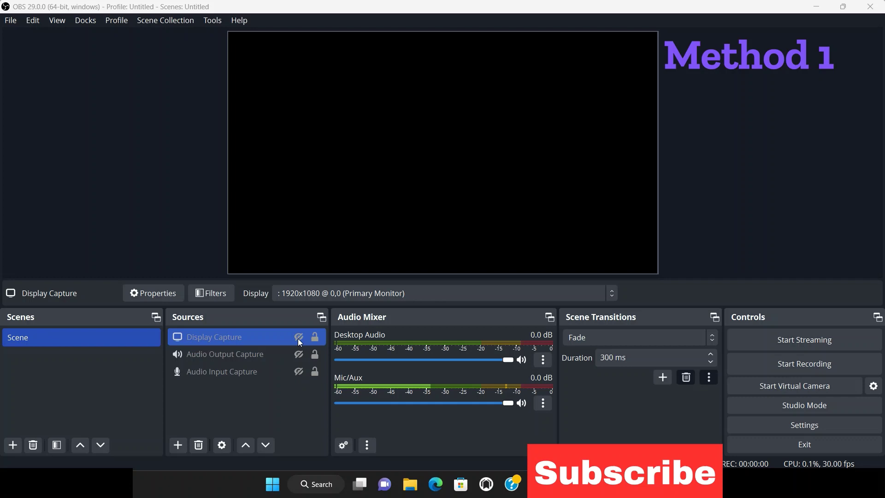
Unhide the Display Capture source so the desktop appears in the preview, then maximize OBS
{"action": "left_click", "coordinate": [184, 367]}
{"action": "left_click", "coordinate": [214, 341]}
{"action": "left_click", "coordinate": [208, 357], "text": "ctrl"}
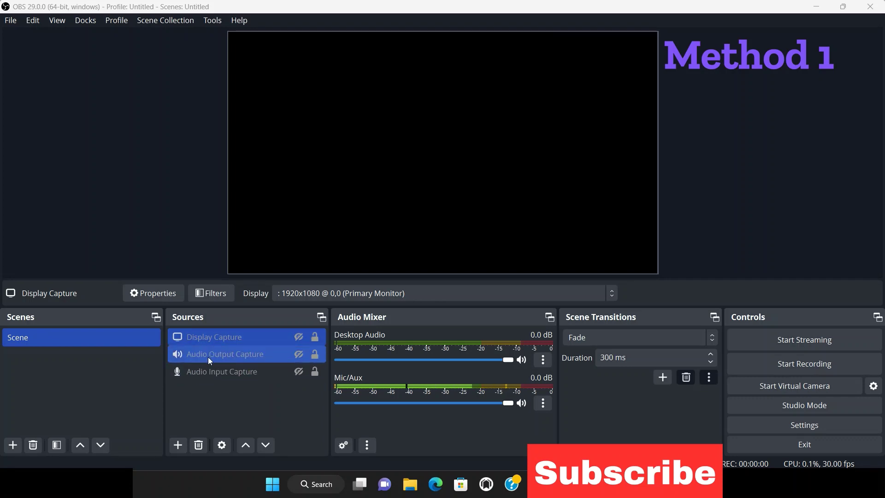
{"action": "left_click", "coordinate": [205, 371], "text": "ctrl"}
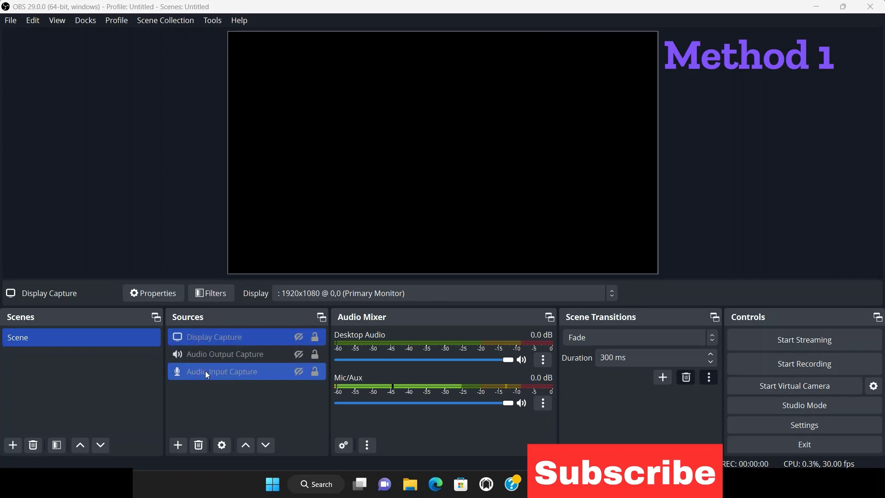
{"action": "left_click", "coordinate": [206, 371], "text": "ctrl"}
{"action": "left_click", "coordinate": [301, 338]}
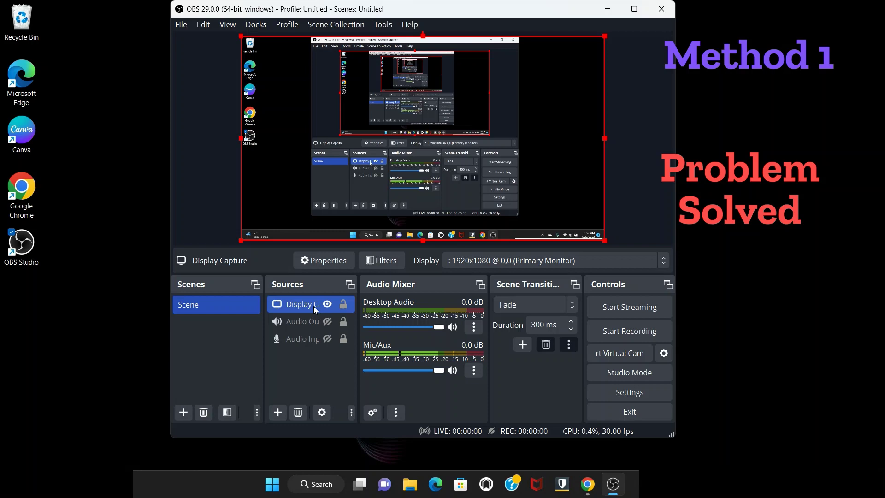
{"action": "left_click", "coordinate": [635, 10]}
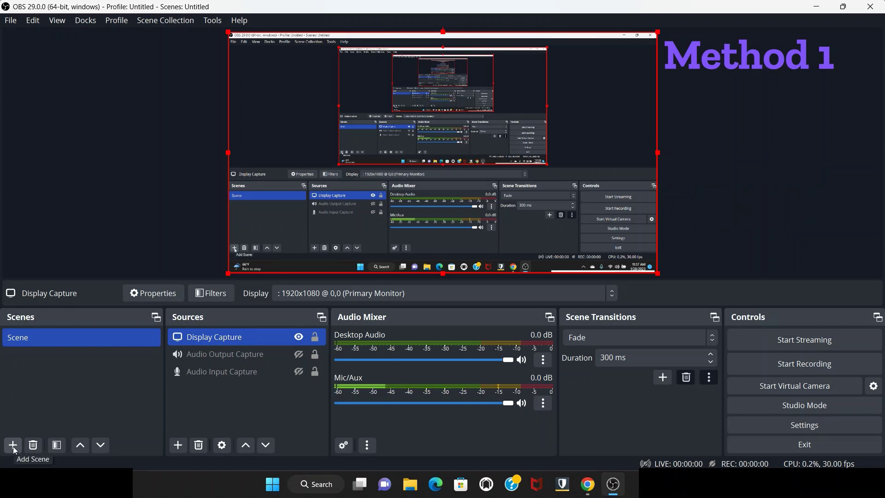
Create a new scene with the default name 'Scene 2'
{"action": "left_click", "coordinate": [13, 447]}
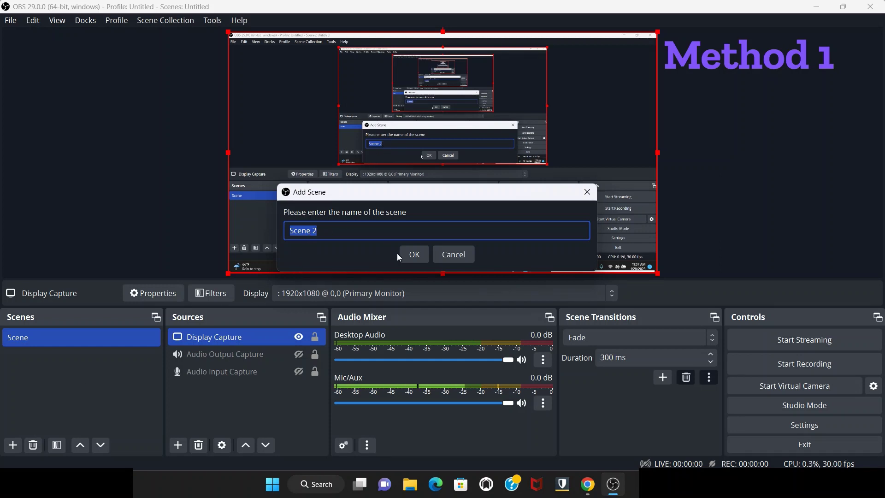
{"action": "left_click", "coordinate": [411, 255]}
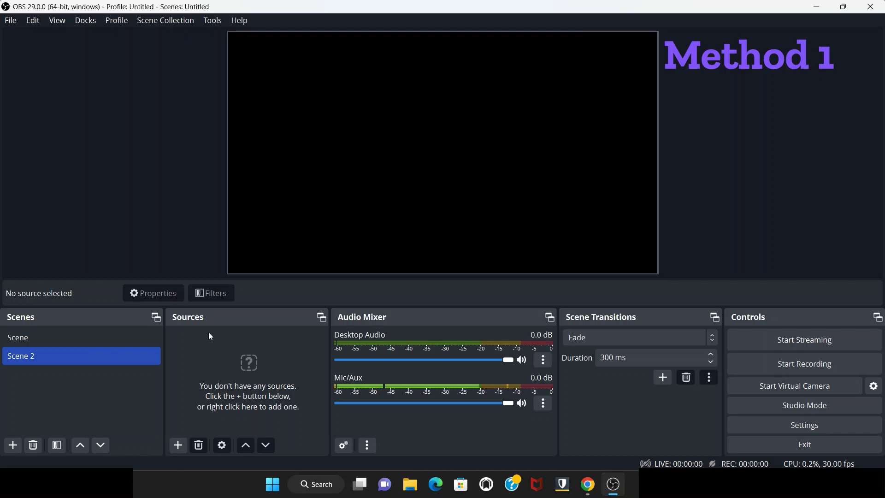
Add a 'Display Capture 2' source to Scene 2 using the default primary-monitor settings
{"action": "left_click", "coordinate": [178, 445]}
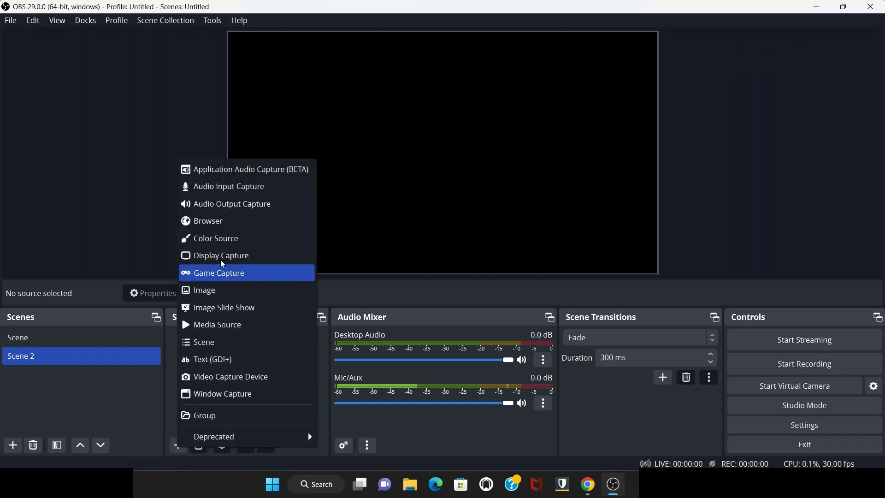
{"action": "left_click", "coordinate": [229, 256]}
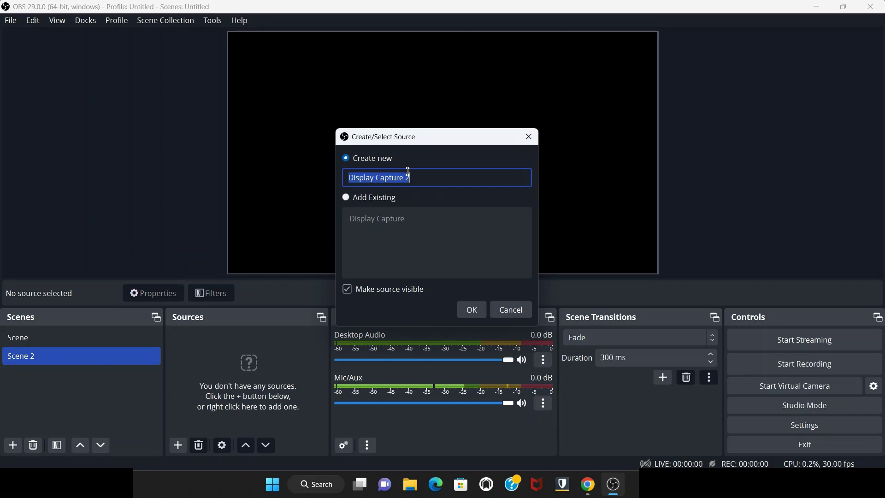
{"action": "left_click", "coordinate": [476, 315]}
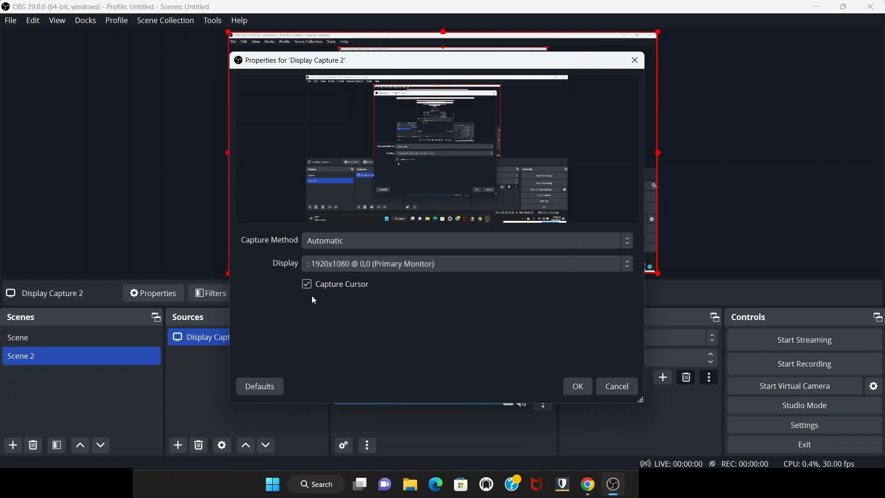
{"action": "left_click", "coordinate": [581, 389]}
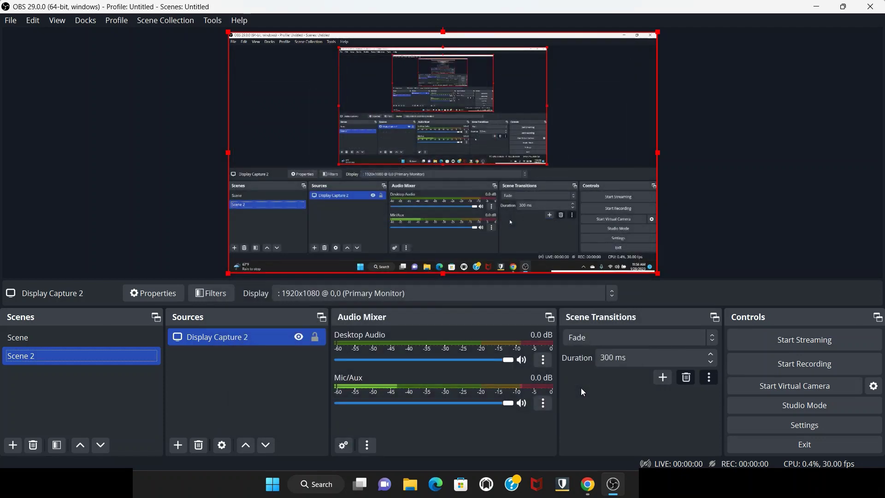
Restore and re-maximize the OBS window, then hide Display Capture in Scene
{"action": "double_click", "coordinate": [475, 10]}
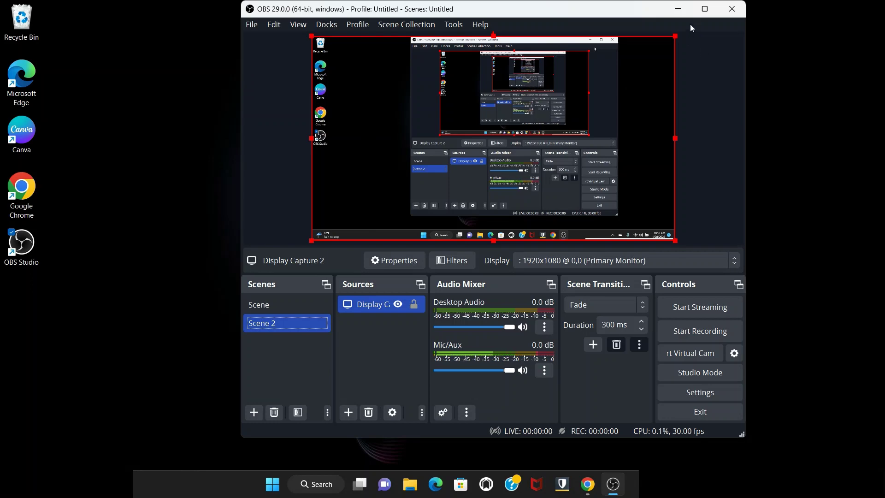
{"action": "left_click", "coordinate": [705, 10]}
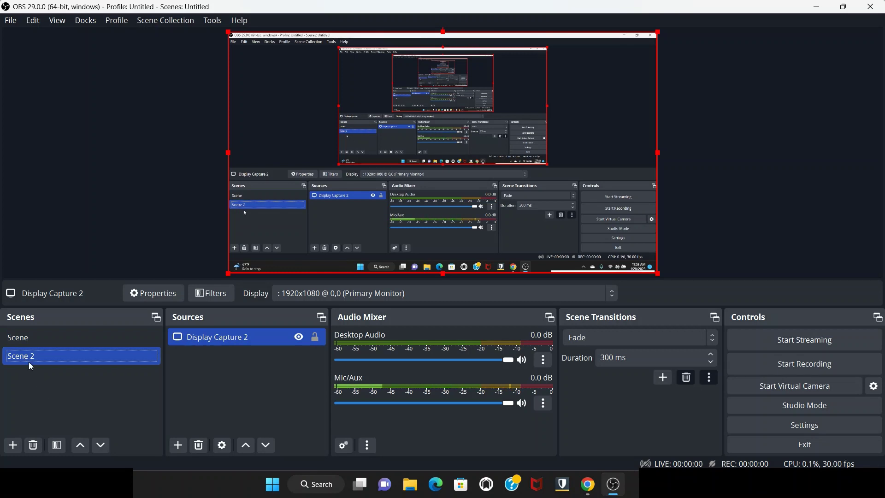
{"action": "left_click_drag", "start_coordinate": [28, 360], "coordinate": [26, 338]}
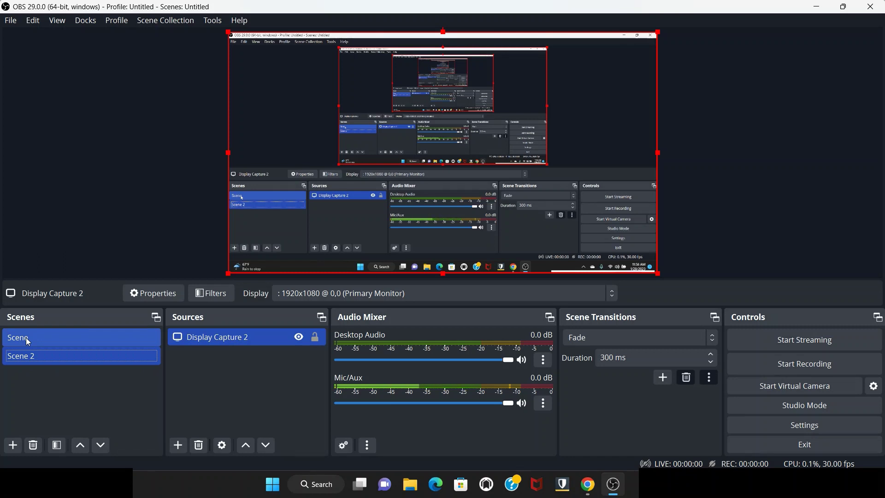
{"action": "left_click", "coordinate": [26, 338]}
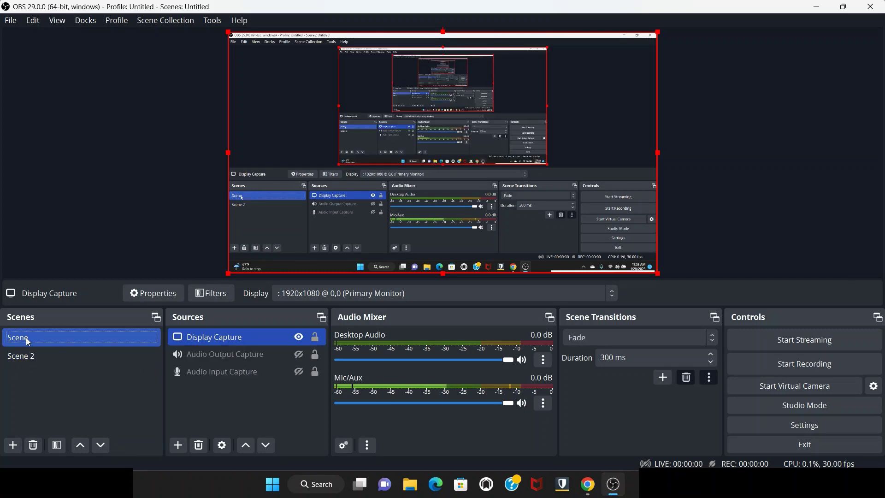
{"action": "left_click", "coordinate": [299, 337]}
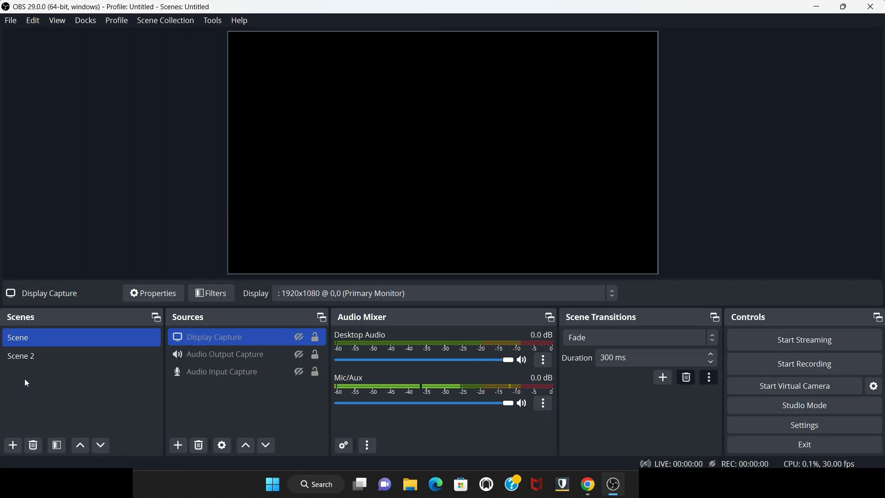
Hide Display Capture 2 in Scene 2, then return to Scene and re-show Display Capture
{"action": "left_click", "coordinate": [25, 360]}
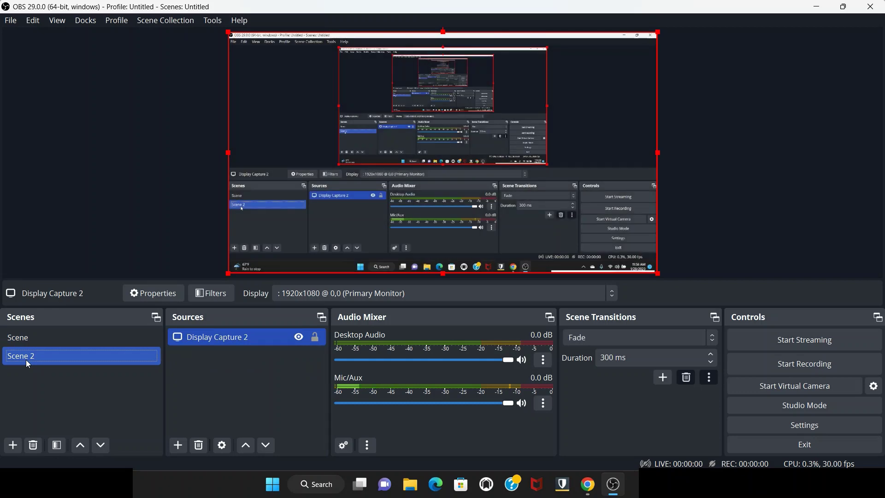
{"action": "left_click", "coordinate": [299, 338]}
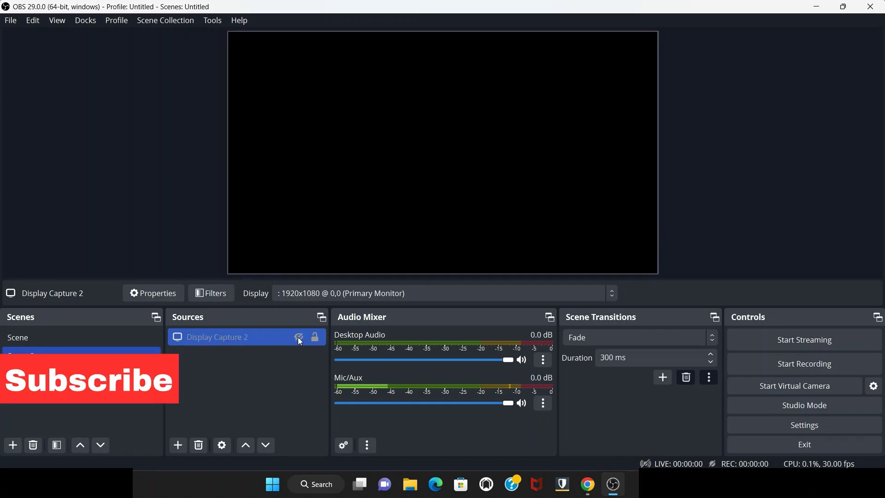
{"action": "left_click", "coordinate": [58, 339]}
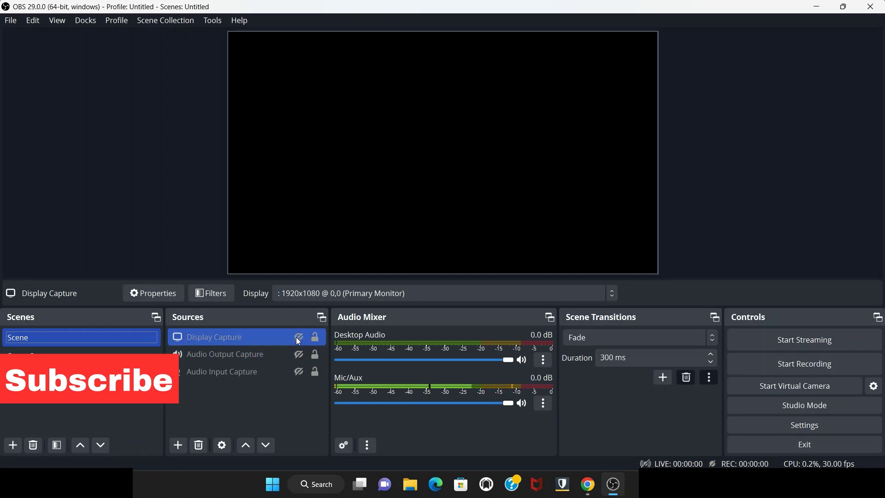
{"action": "left_click", "coordinate": [297, 338]}
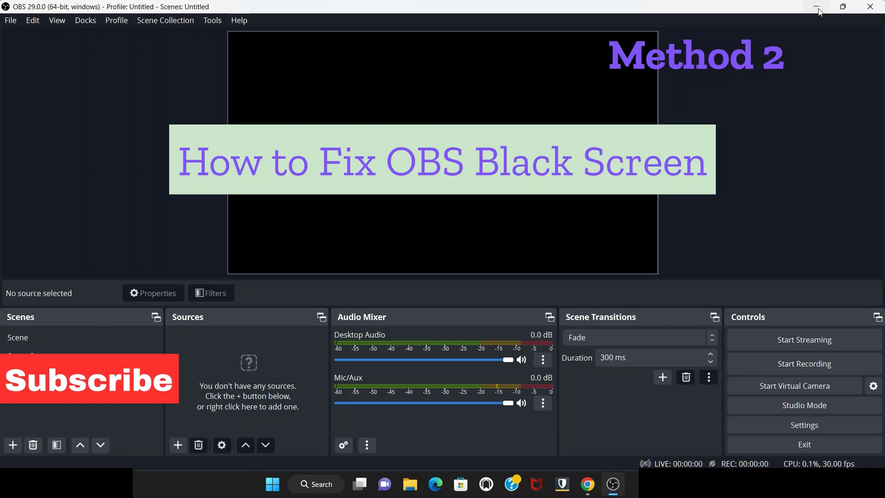
Minimize OBS and reach Graphics settings via the desktop's Display settings
{"action": "left_click", "coordinate": [818, 9]}
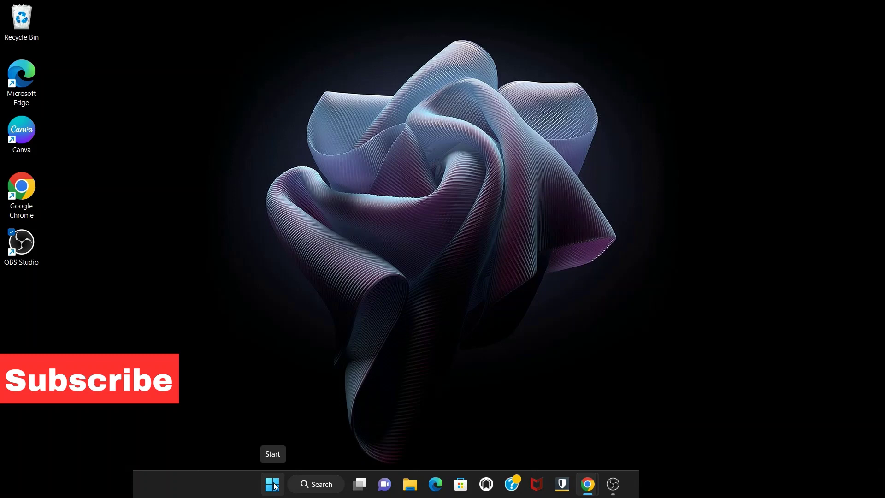
{"action": "right_click", "coordinate": [309, 257]}
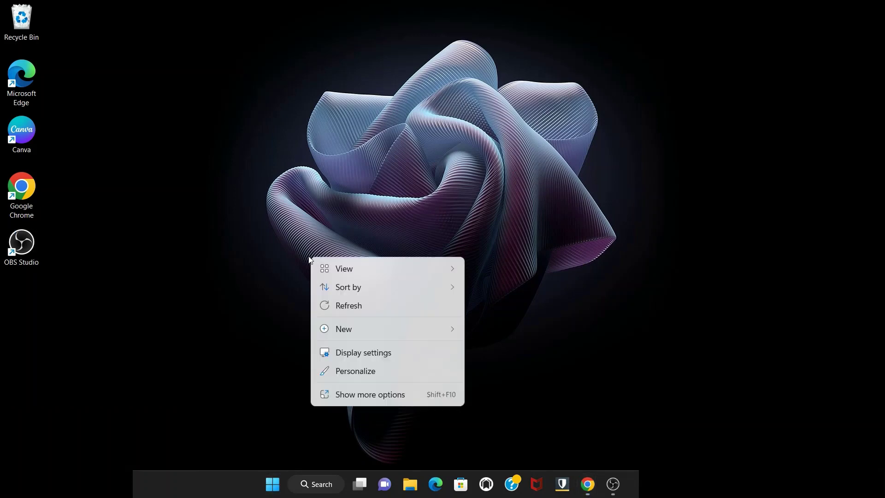
{"action": "left_click", "coordinate": [390, 360]}
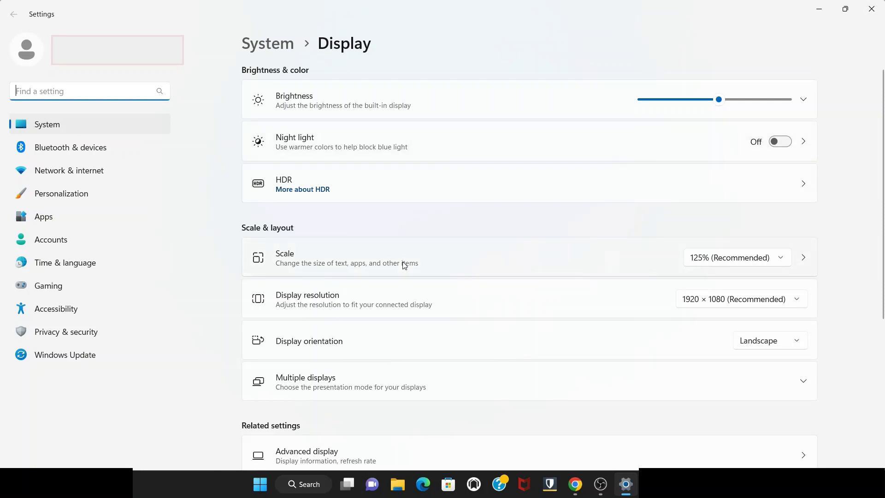
{"action": "scroll", "coordinate": [403, 265], "scroll_direction": "down", "scroll_amount": 1}
{"action": "scroll", "coordinate": [404, 265], "scroll_direction": "down", "scroll_amount": 1}
{"action": "scroll", "coordinate": [403, 264], "scroll_direction": "down", "scroll_amount": 1}
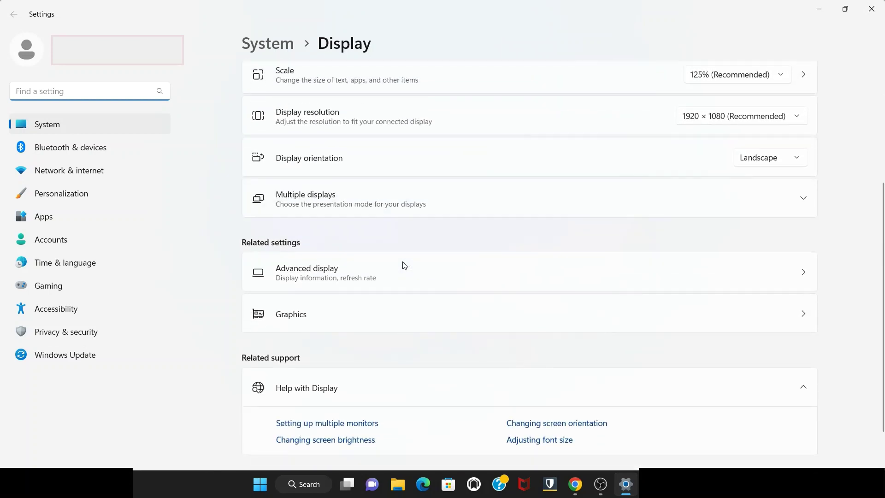
{"action": "left_click", "coordinate": [512, 324]}
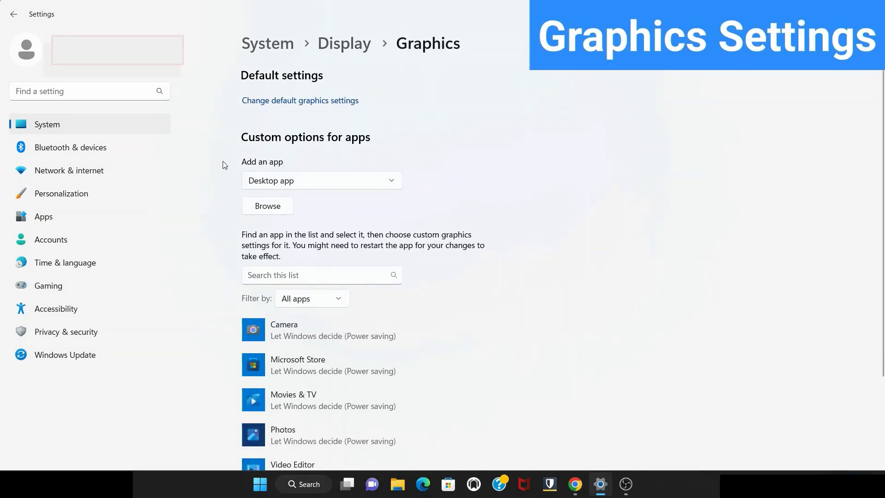
Add C:\Program Files\obs-studio\bin\64bit\obs64 as a desktop app to the graphics list
{"action": "left_click", "coordinate": [385, 186]}
{"action": "left_click", "coordinate": [336, 180]}
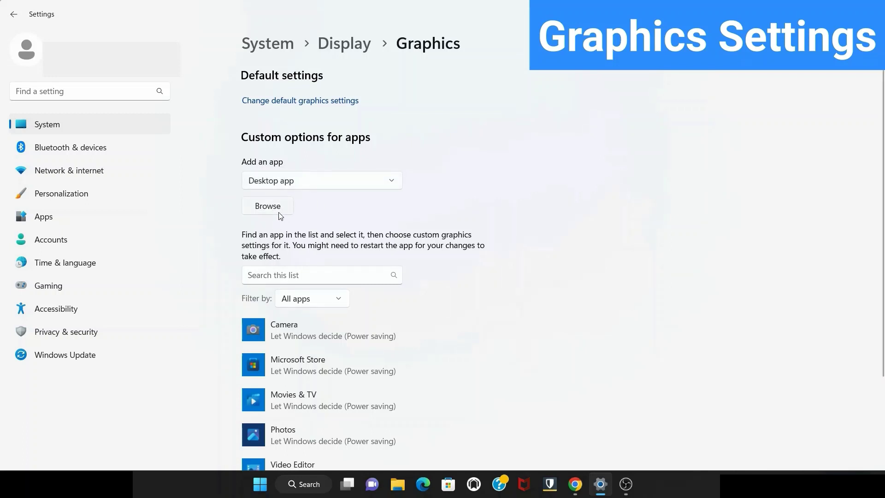
{"action": "left_click", "coordinate": [268, 207]}
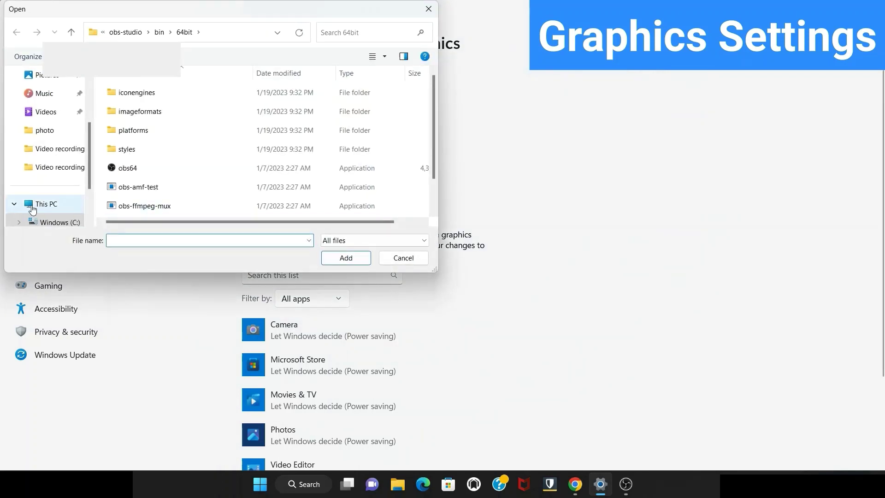
{"action": "left_click", "coordinate": [65, 205]}
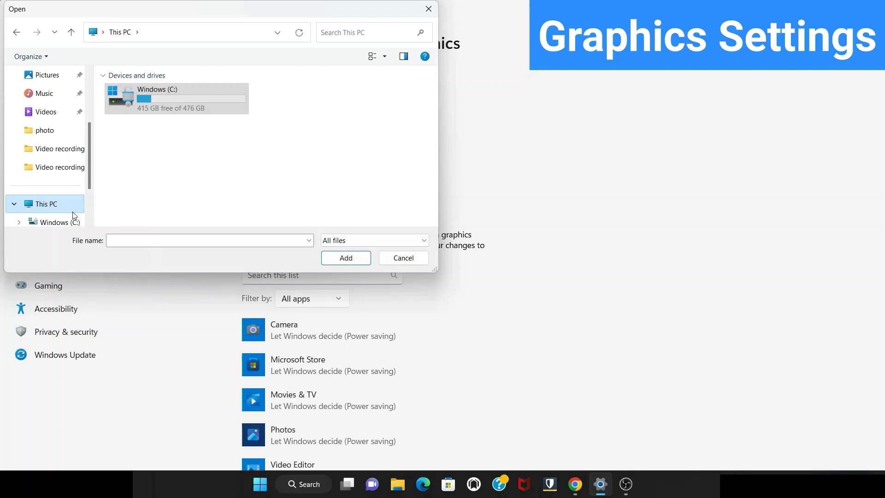
{"action": "double_click", "coordinate": [156, 91]}
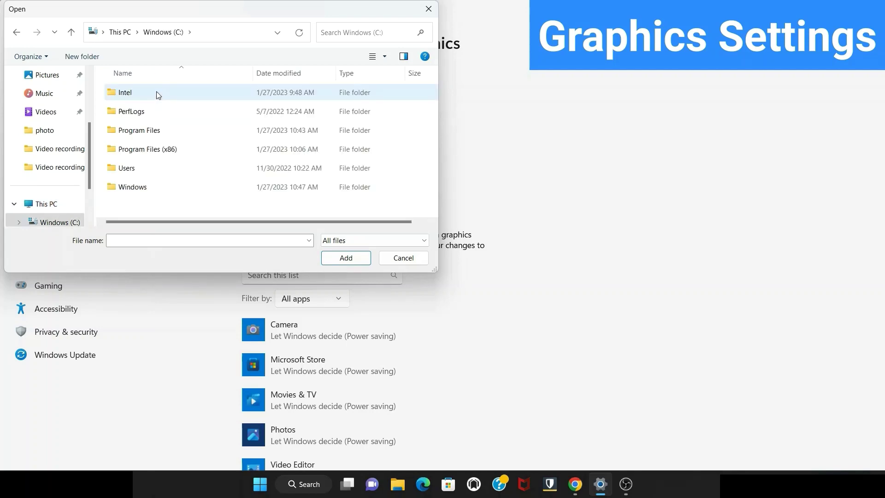
{"action": "double_click", "coordinate": [149, 130]}
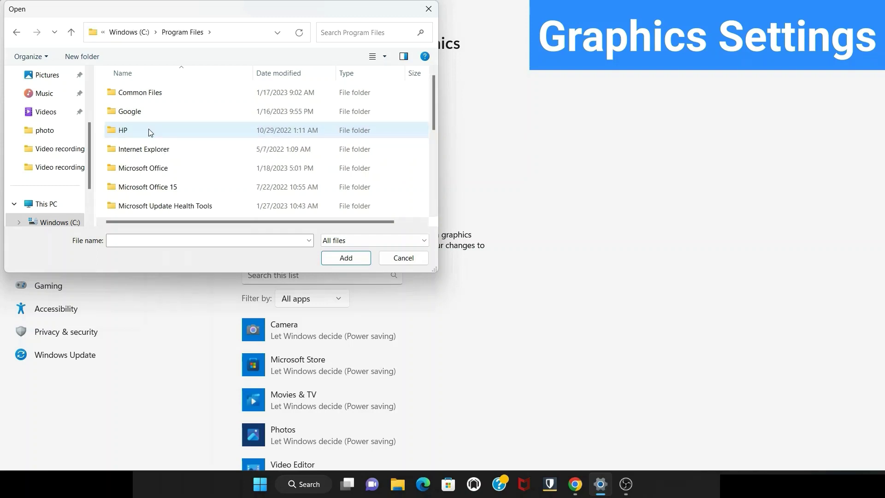
{"action": "scroll", "coordinate": [149, 129], "scroll_direction": "down", "scroll_amount": 1}
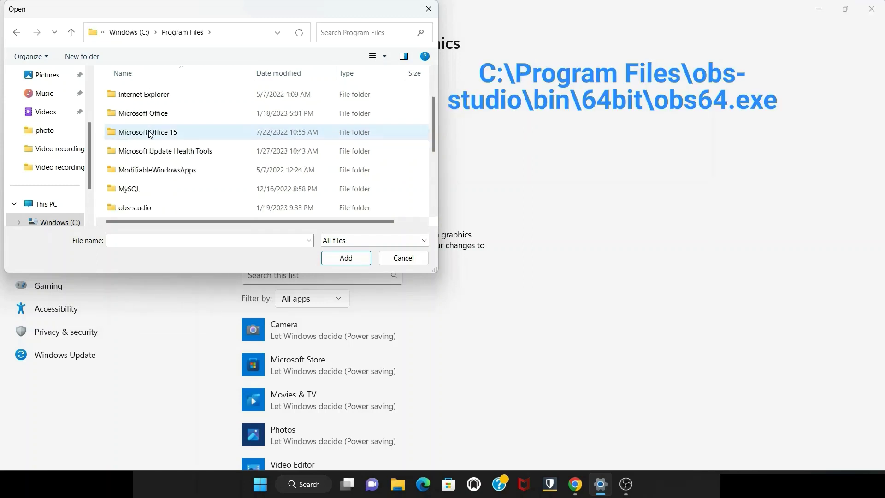
{"action": "scroll", "coordinate": [148, 133], "scroll_direction": "down", "scroll_amount": 1}
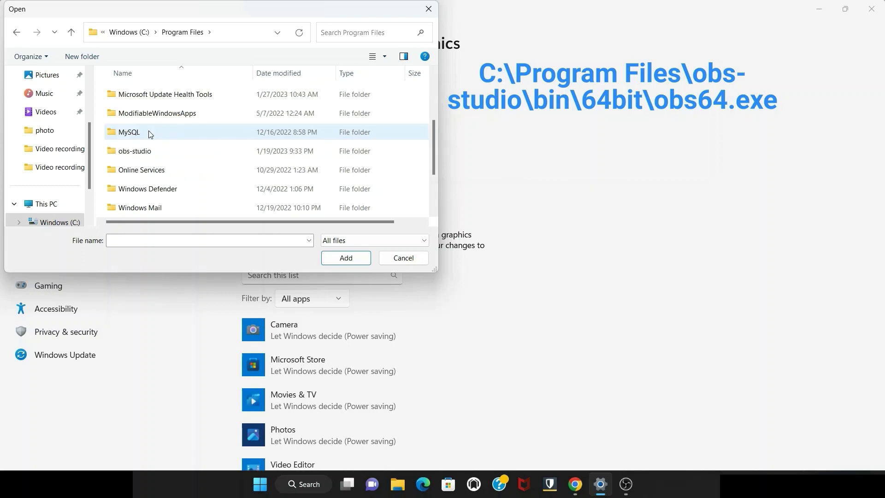
{"action": "left_click", "coordinate": [150, 157]}
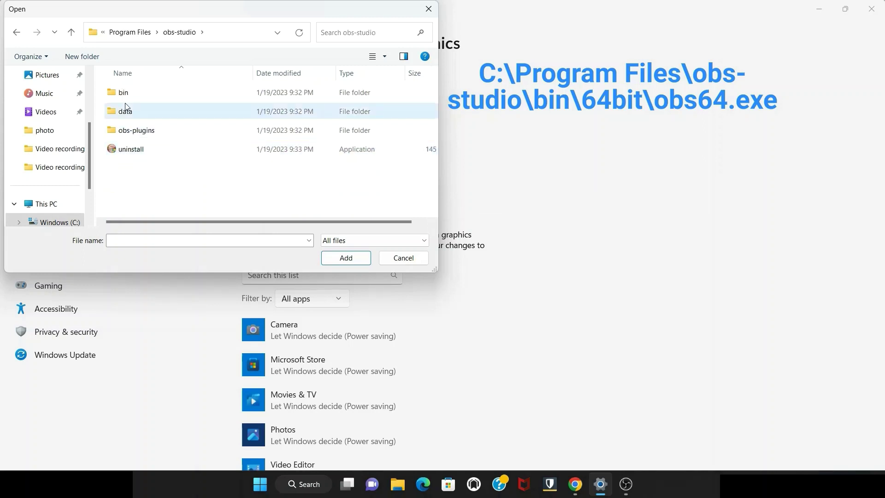
{"action": "double_click", "coordinate": [124, 93]}
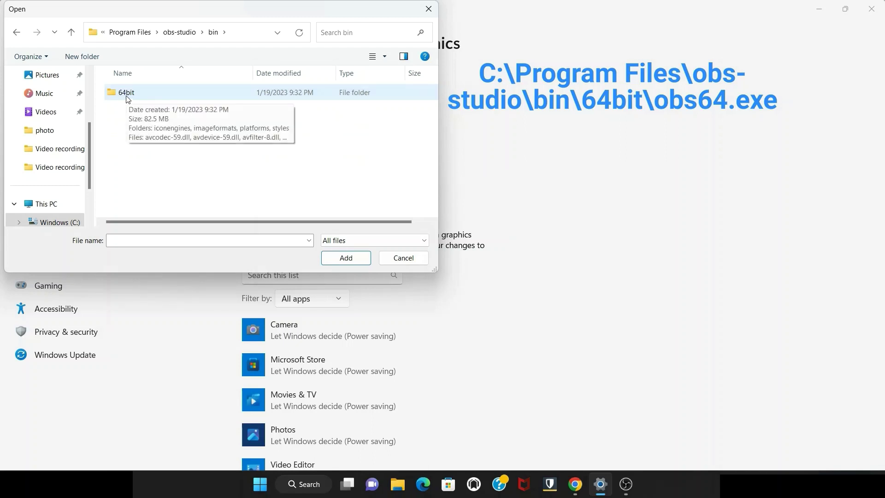
{"action": "double_click", "coordinate": [126, 93]}
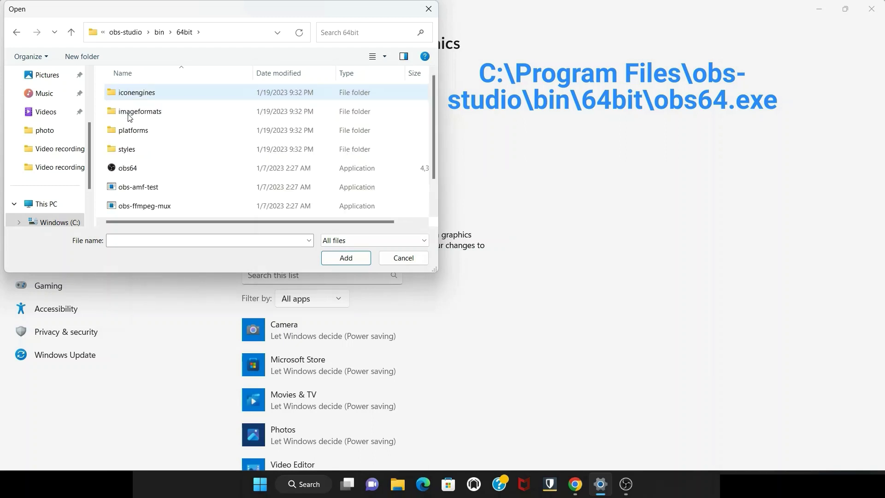
{"action": "left_click", "coordinate": [134, 173]}
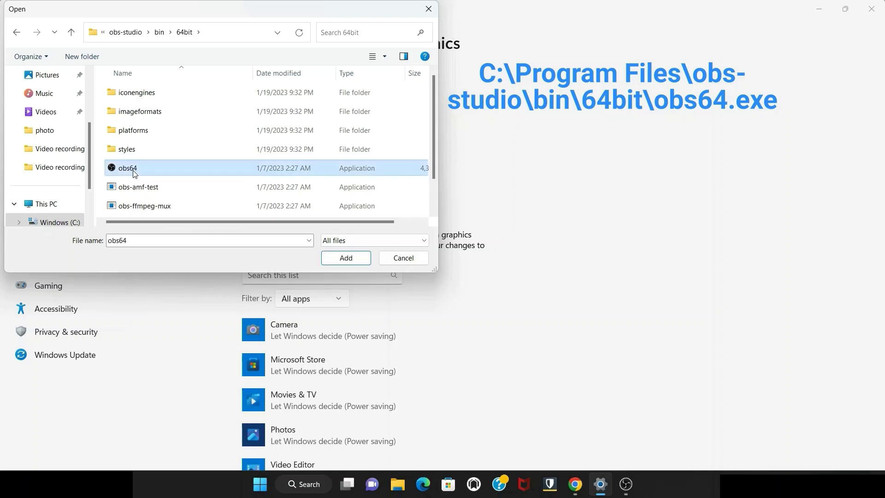
{"action": "left_click", "coordinate": [352, 261]}
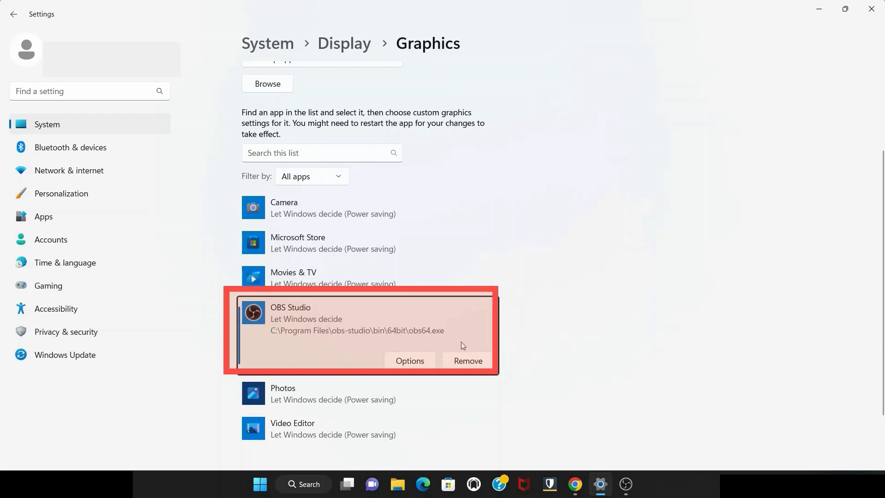
Choose Power saving in OBS Studio's graphics options and save it
{"action": "left_click", "coordinate": [414, 364]}
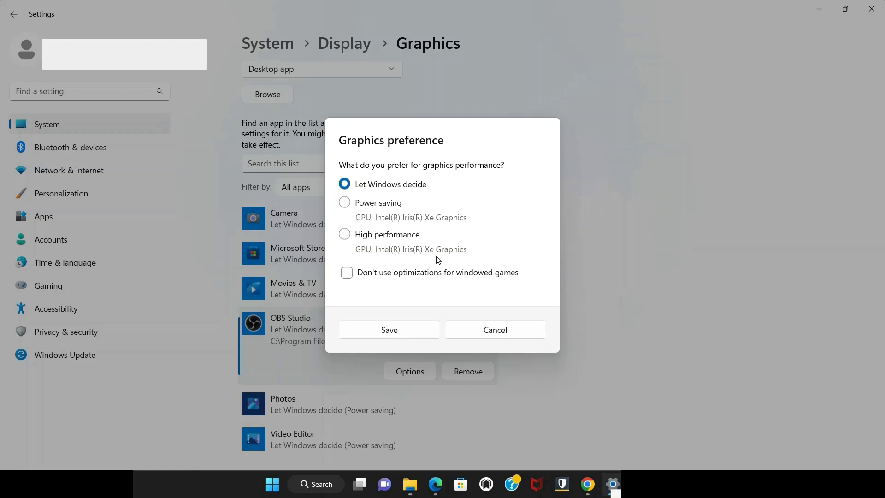
{"action": "left_click", "coordinate": [345, 204]}
{"action": "left_click", "coordinate": [409, 335]}
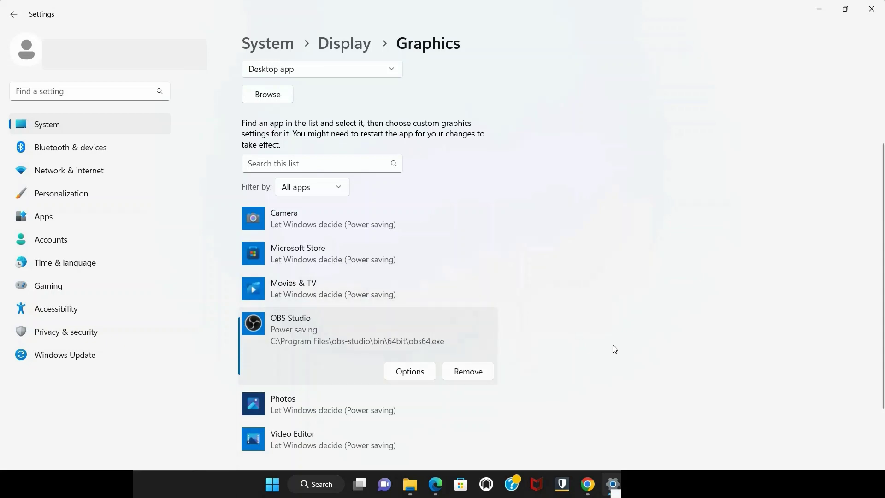
Close Settings, relaunch OBS Studio from its desktop shortcut, and move its window higher
{"action": "left_click", "coordinate": [873, 9]}
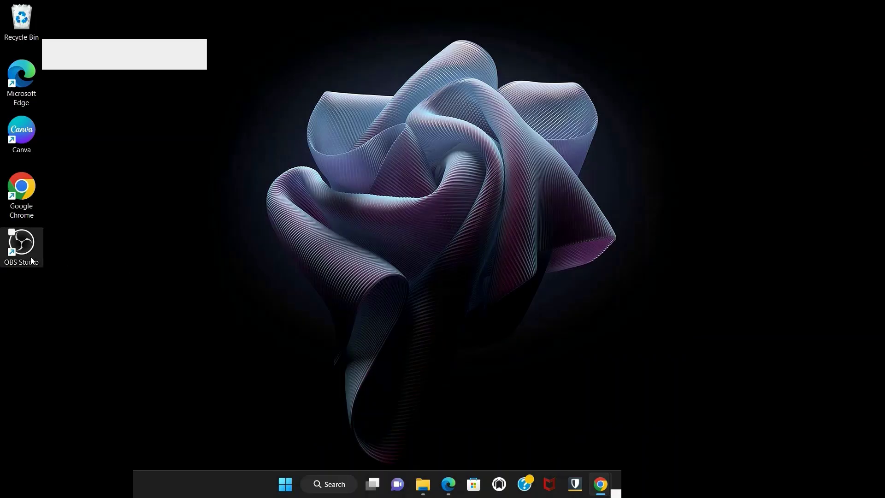
{"action": "double_click", "coordinate": [31, 260]}
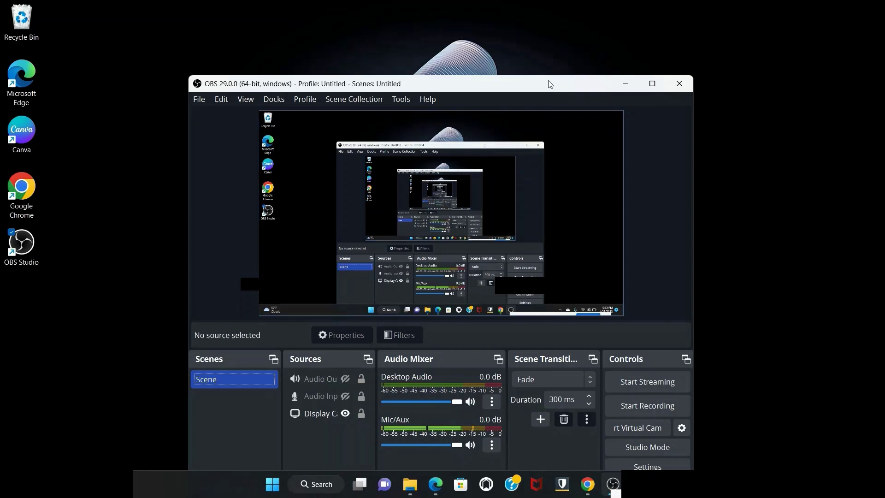
{"action": "mouse_move", "coordinate": [549, 85]}
{"action": "left_mouse_down"}
{"action": "mouse_move", "coordinate": [538, 59]}
{"action": "mouse_move", "coordinate": [528, 59]}
{"action": "left_mouse_up"}
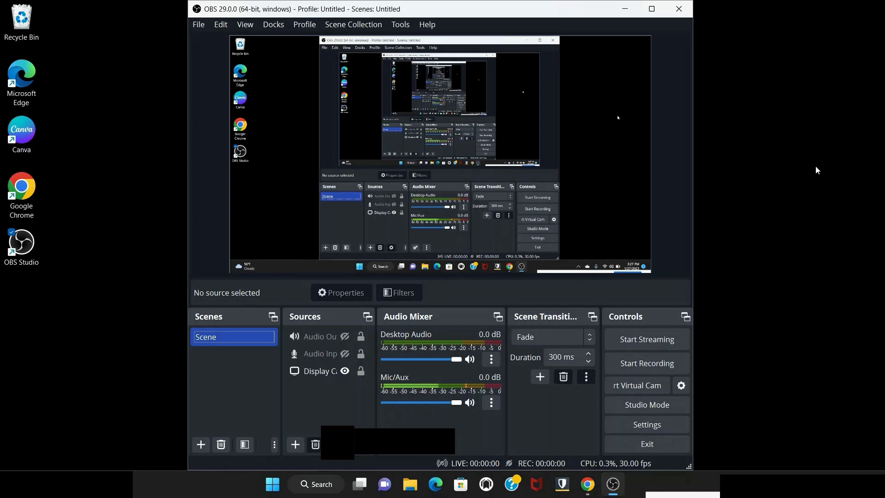
{"action": "left_click", "coordinate": [271, 486]}
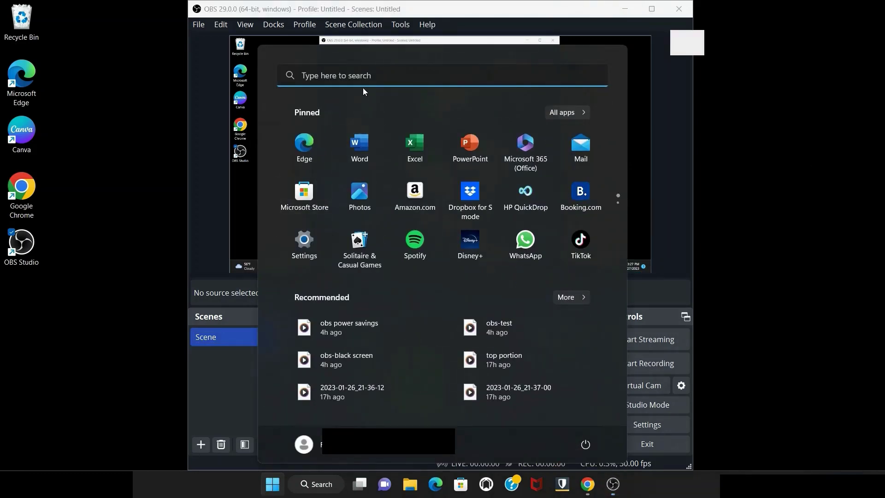
{"action": "left_click", "coordinate": [365, 82]}
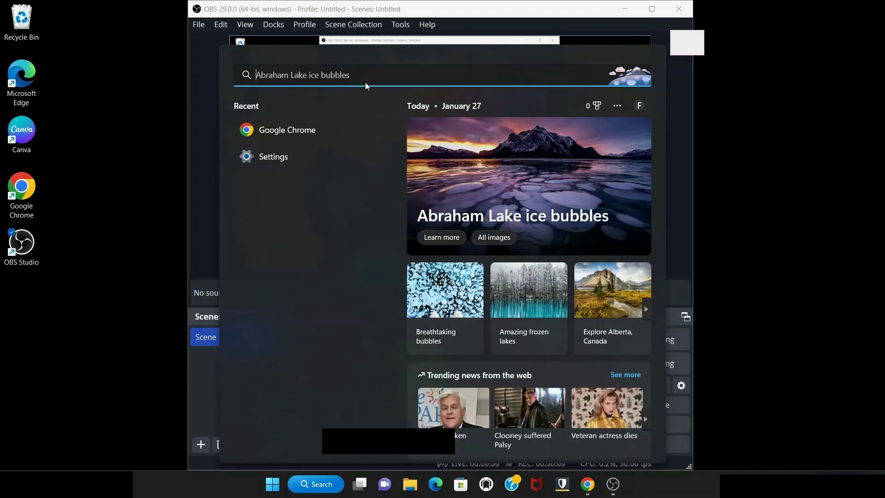
{"action": "left_click", "coordinate": [302, 131]}
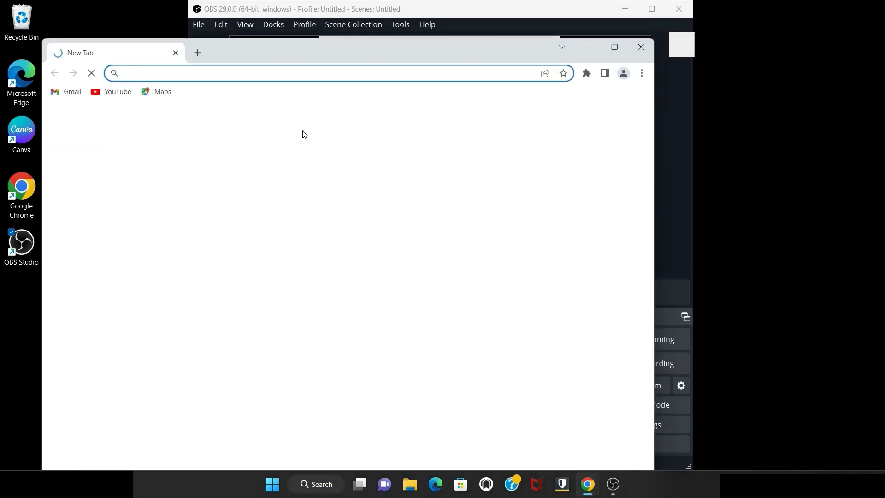